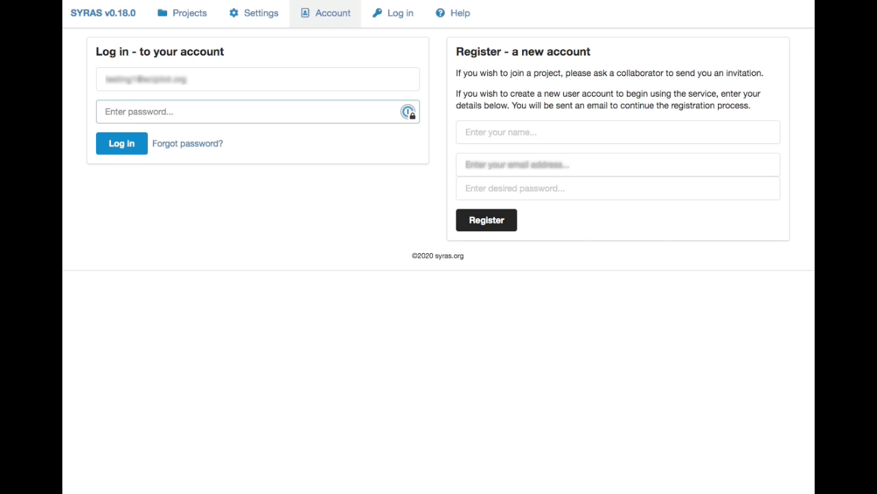
- Enter the account password and log in to the account
{"action": "type", "text": "••••"}
{"action": "key", "text": "Return"}
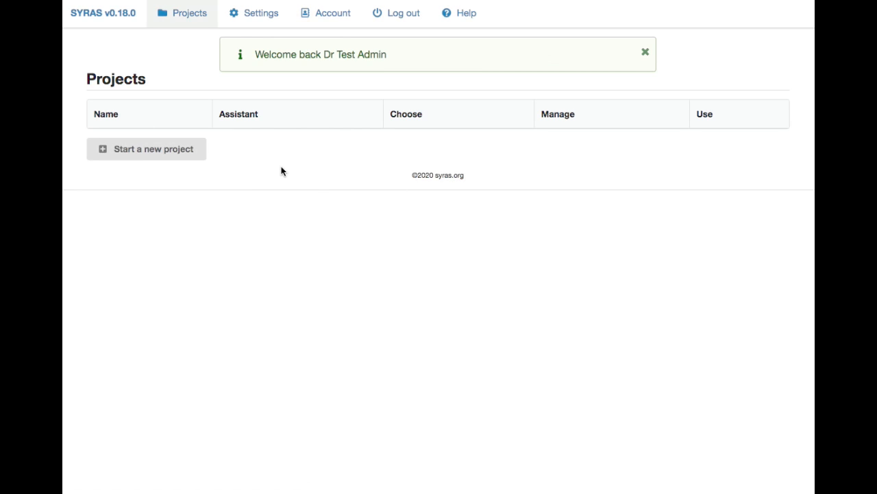
- Create a new project named "Phase one review" with the standard article presentation
{"action": "left_click", "coordinate": [159, 151]}
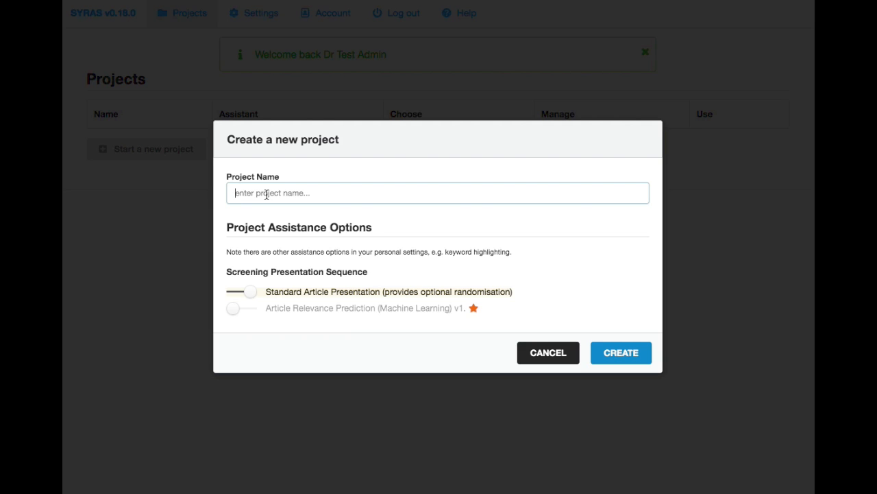
{"action": "type", "text": "Phase one review"}
{"action": "key", "text": "Return"}
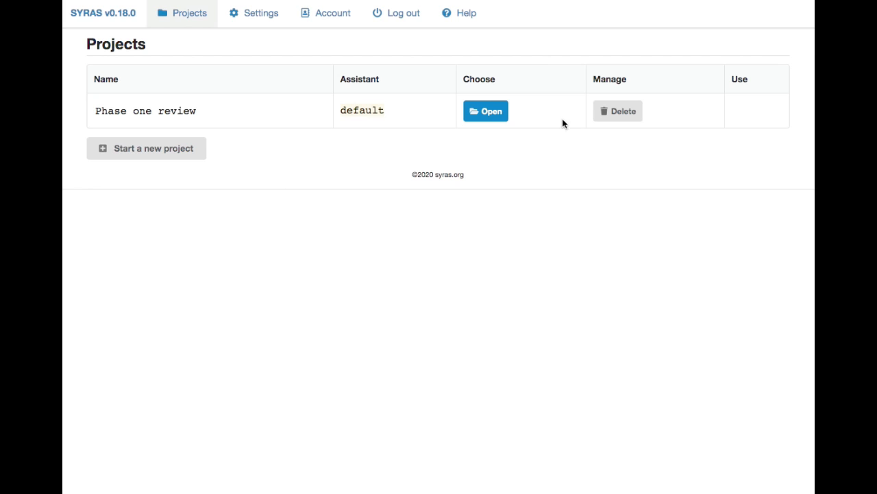
- Open the "Phase one review" project and go to its management page
{"action": "left_click", "coordinate": [499, 117]}
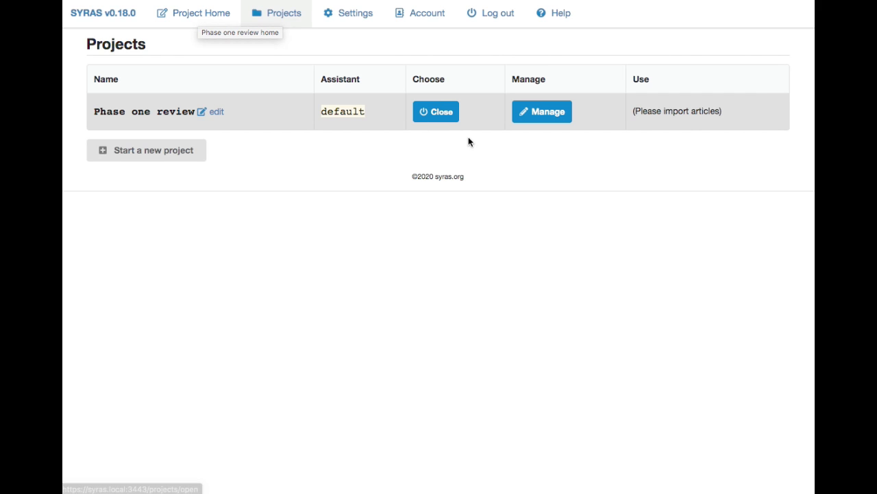
{"action": "left_click", "coordinate": [539, 124]}
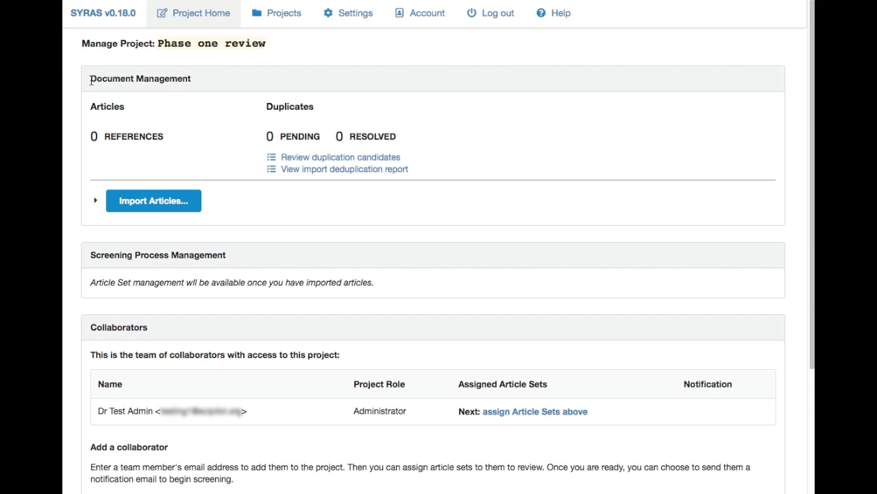
{"action": "left_click_drag", "start_coordinate": [90, 80], "coordinate": [197, 85]}
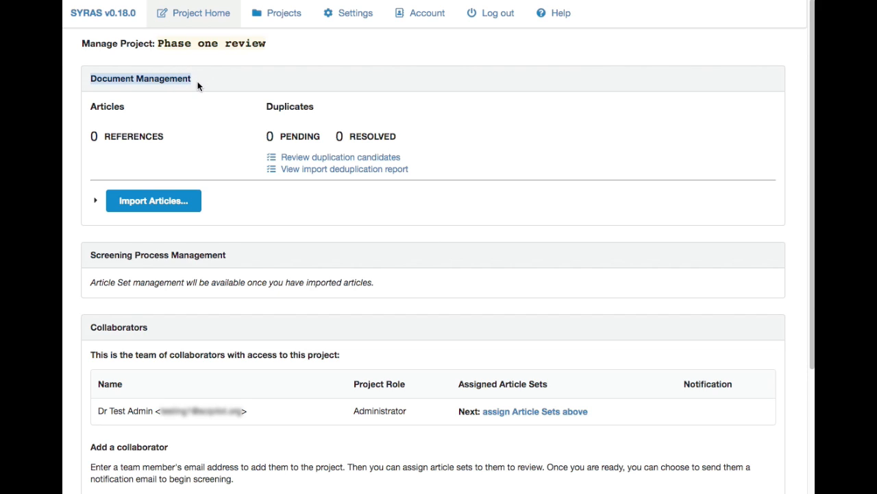
{"action": "left_click", "coordinate": [128, 145]}
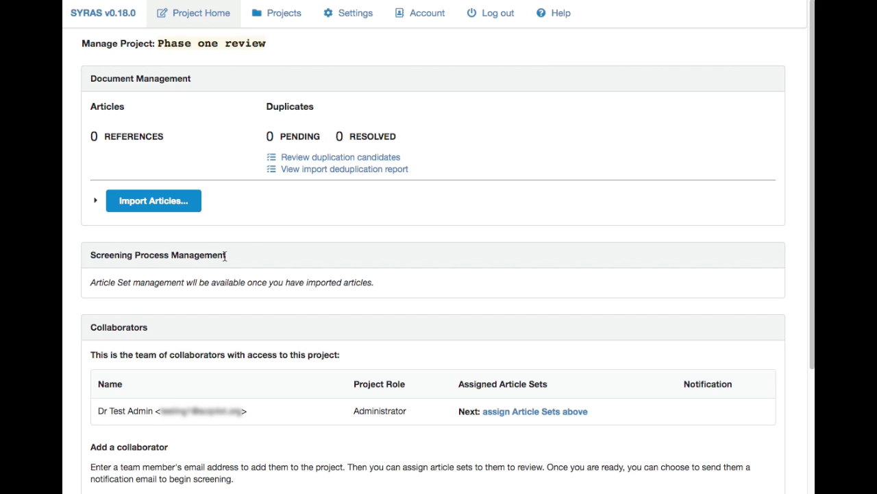
- Import the articles from TwentyArticles-J0033-RIS.txt in RIS format with deduplication matching set to Off
{"action": "left_click", "coordinate": [161, 205]}
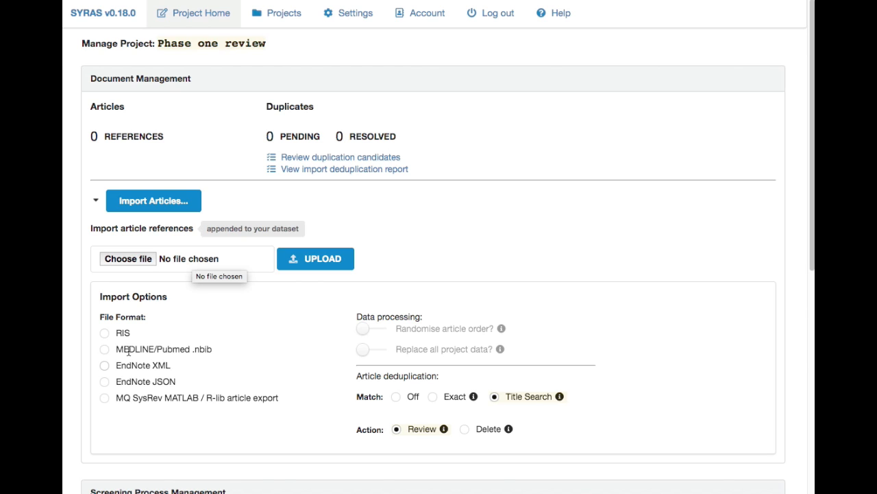
{"action": "left_click", "coordinate": [183, 263]}
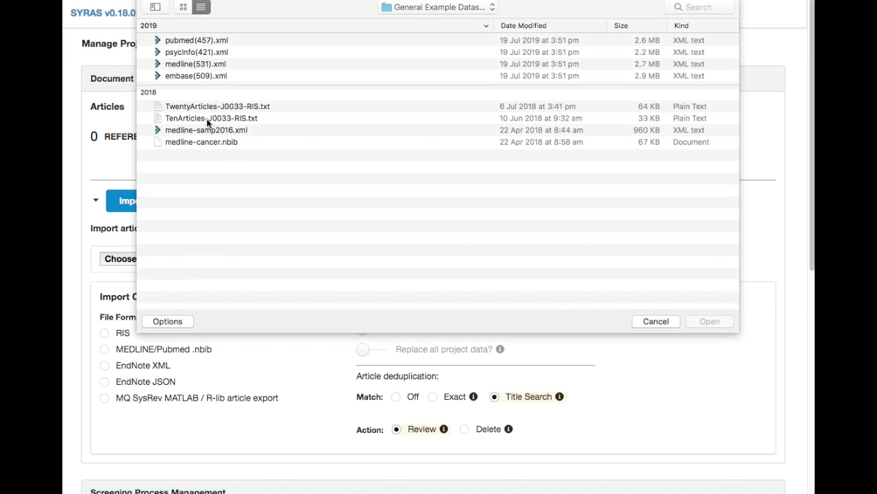
{"action": "left_click", "coordinate": [205, 109]}
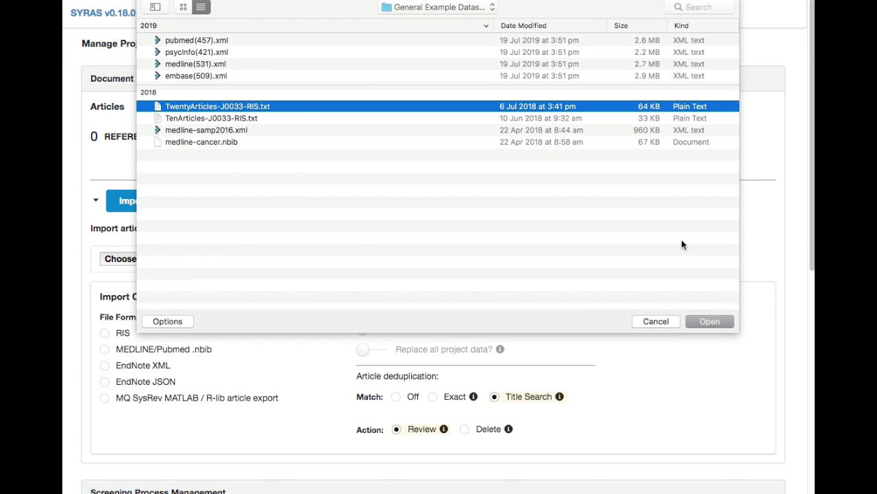
{"action": "left_click", "coordinate": [702, 319]}
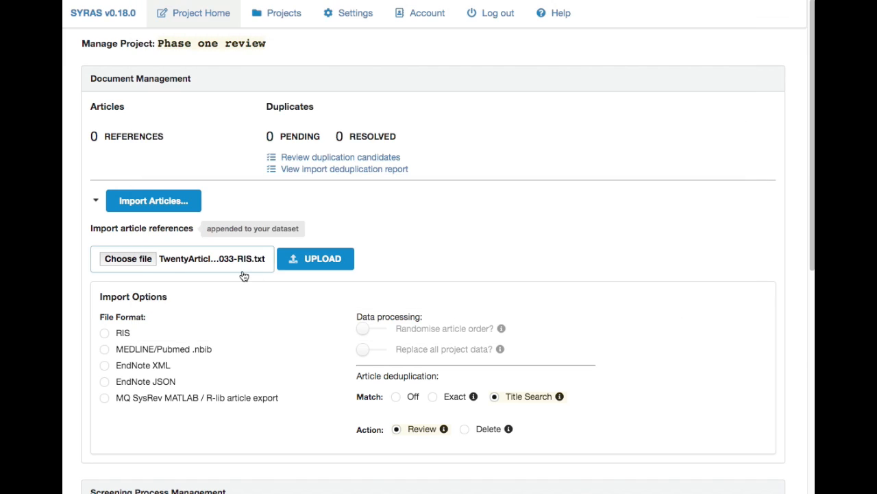
{"action": "left_click", "coordinate": [397, 398]}
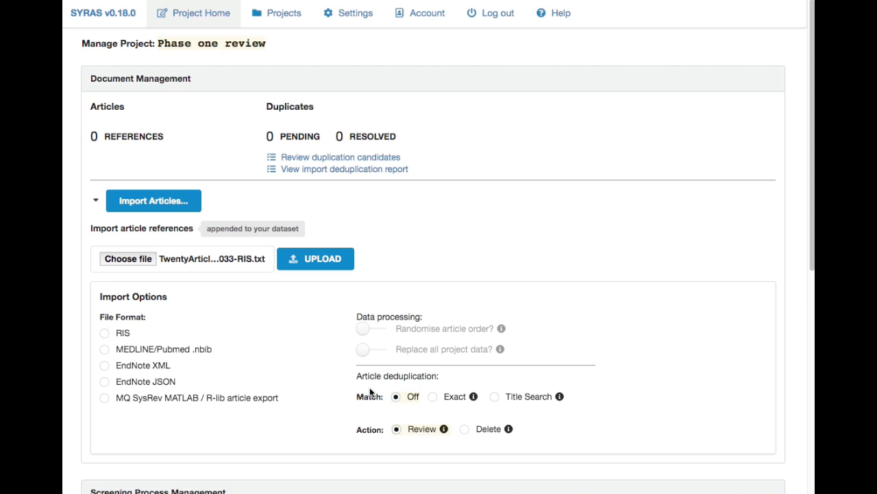
{"action": "left_click", "coordinate": [124, 333]}
{"action": "left_click", "coordinate": [310, 266]}
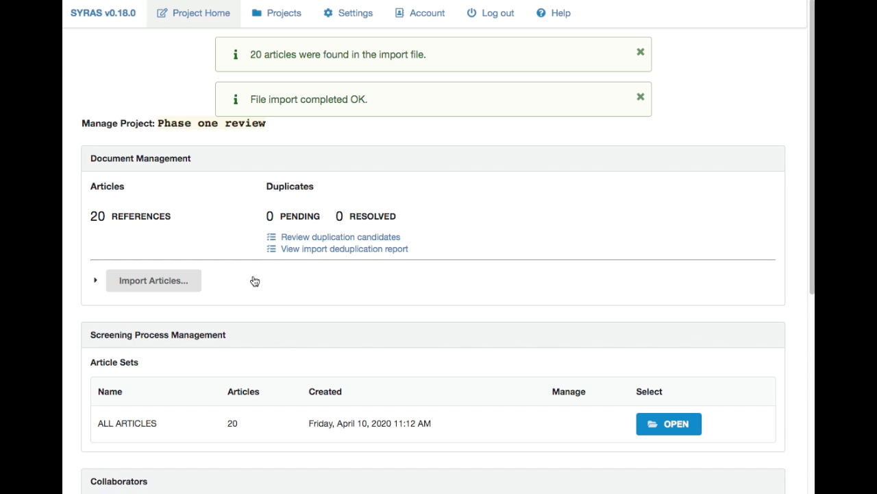
{"action": "left_click", "coordinate": [92, 158]}
{"action": "left_click_drag", "start_coordinate": [92, 158], "coordinate": [206, 160]}
{"action": "left_click", "coordinate": [124, 232]}
{"action": "scroll", "coordinate": [96, 364], "scroll_direction": "down", "scroll_amount": 1}
{"action": "scroll", "coordinate": [96, 364], "scroll_direction": "up", "scroll_amount": 1}
- Import pubmed(457).xml in EndNote XML format, replacing all project data, with deduplication matching set to Off
{"action": "left_click", "coordinate": [96, 282]}
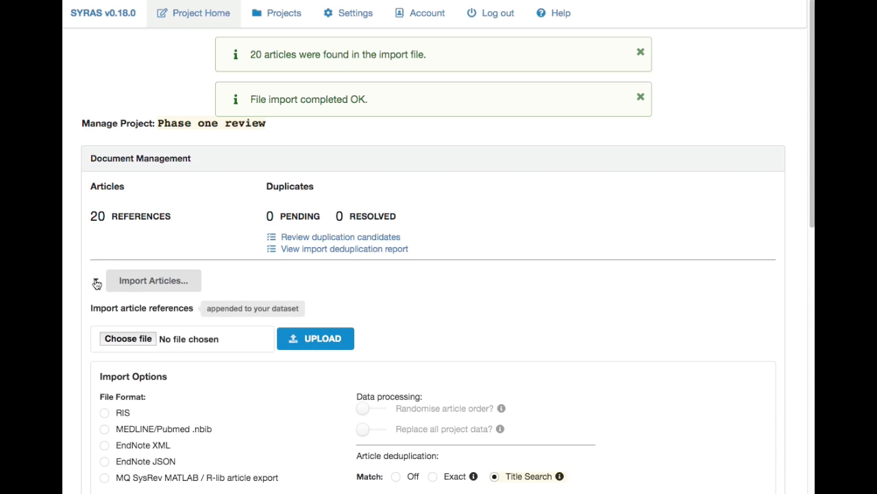
{"action": "scroll", "coordinate": [228, 357], "scroll_direction": "down", "scroll_amount": 2}
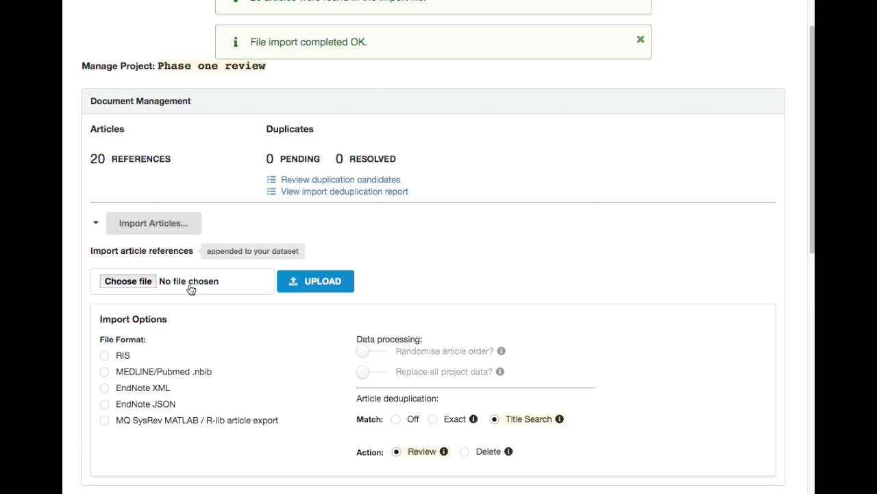
{"action": "left_click", "coordinate": [151, 387]}
{"action": "left_click", "coordinate": [193, 285]}
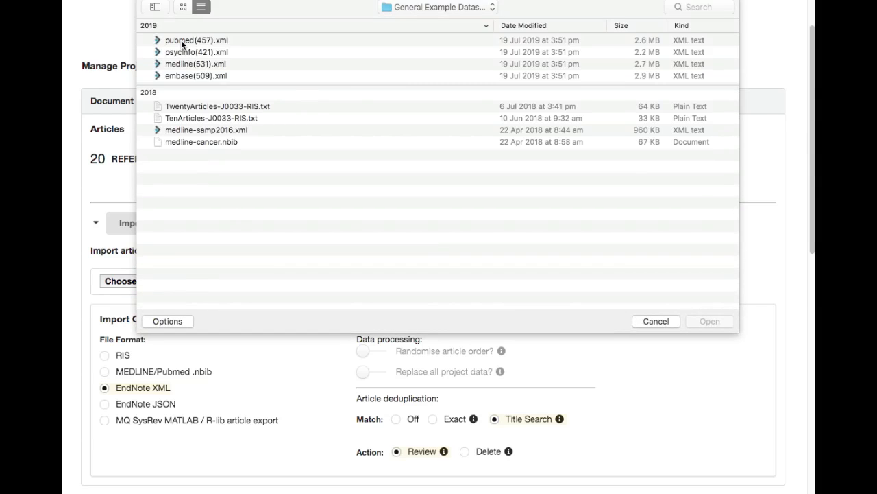
{"action": "left_click", "coordinate": [181, 40]}
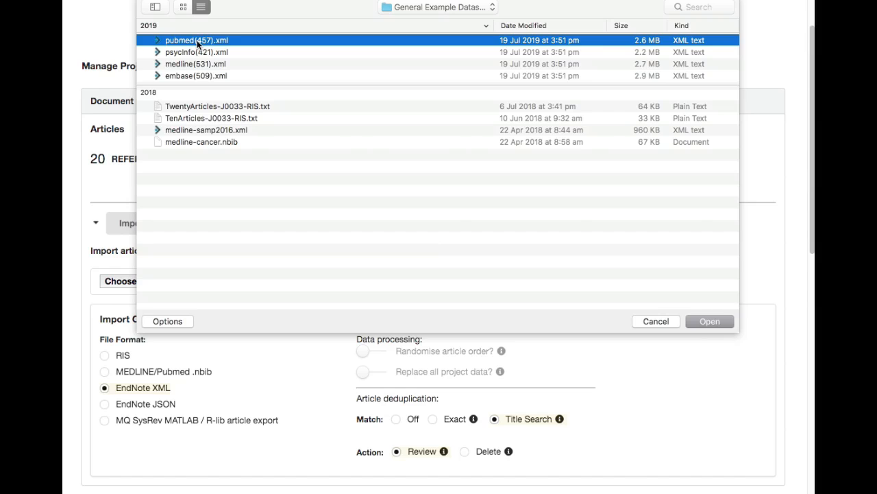
{"action": "double_click", "coordinate": [197, 40]}
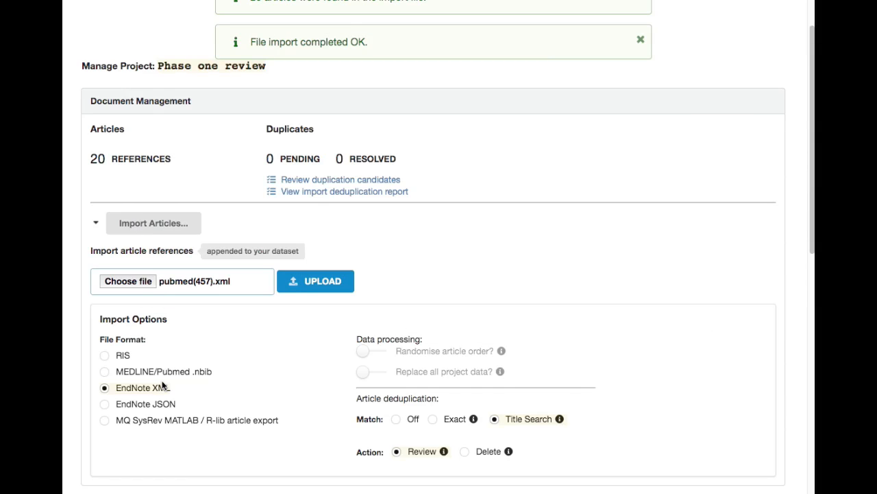
{"action": "left_click", "coordinate": [373, 373]}
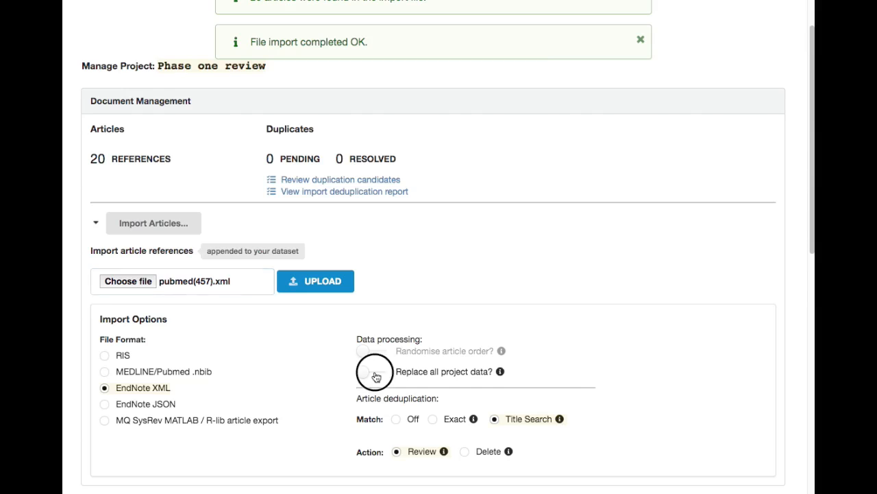
{"action": "left_click", "coordinate": [411, 419]}
{"action": "left_click", "coordinate": [320, 285]}
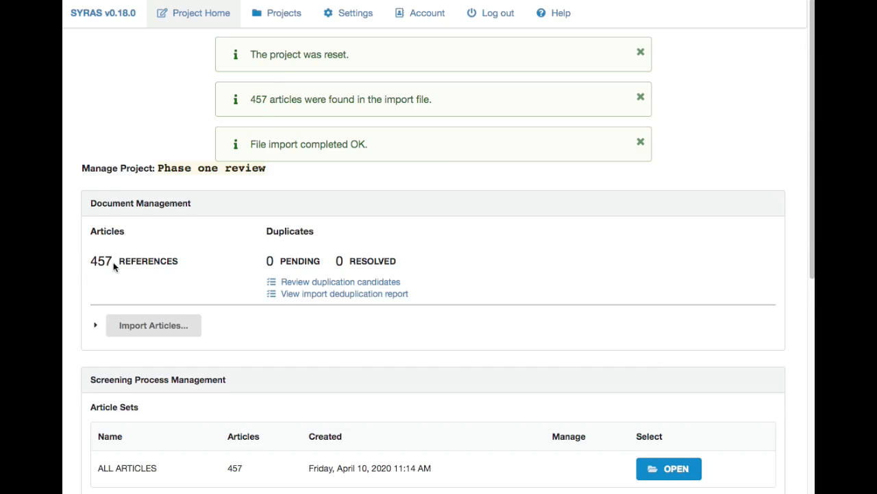
- Append the articles from psycInfo(421).xml to the dataset in EndNote XML format with deduplication matching set to Off
{"action": "scroll", "coordinate": [114, 262], "scroll_direction": "down", "scroll_amount": 1}
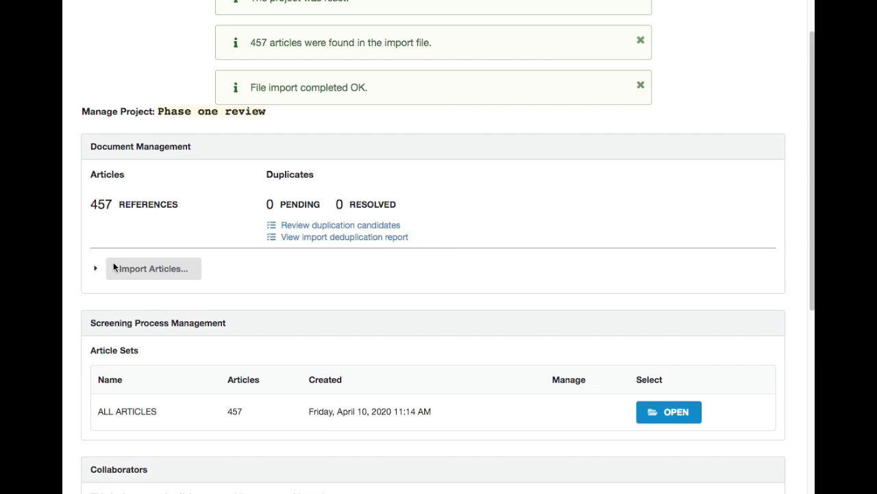
{"action": "left_click", "coordinate": [150, 269]}
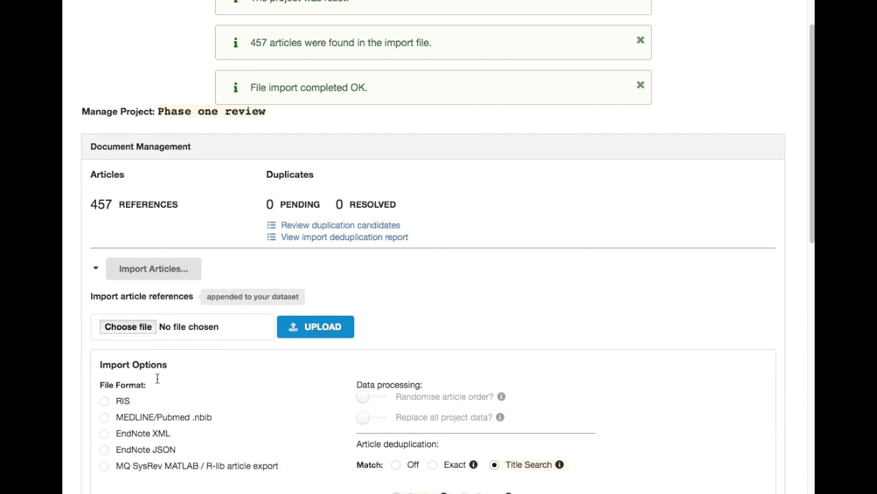
{"action": "left_click", "coordinate": [197, 326]}
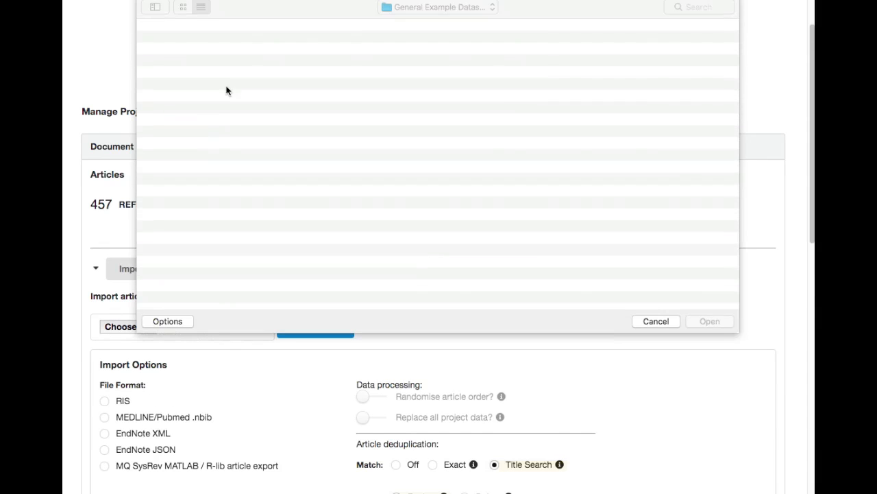
{"action": "left_click", "coordinate": [193, 52]}
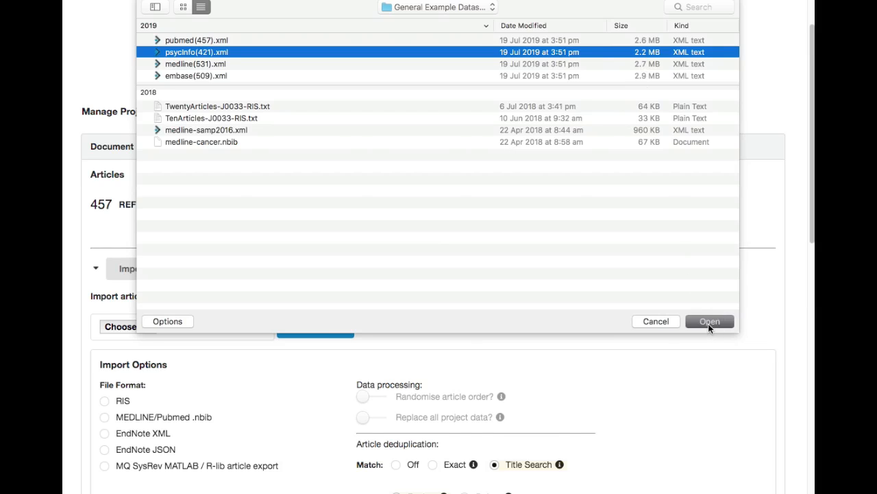
{"action": "left_click", "coordinate": [709, 324]}
{"action": "left_click", "coordinate": [135, 435]}
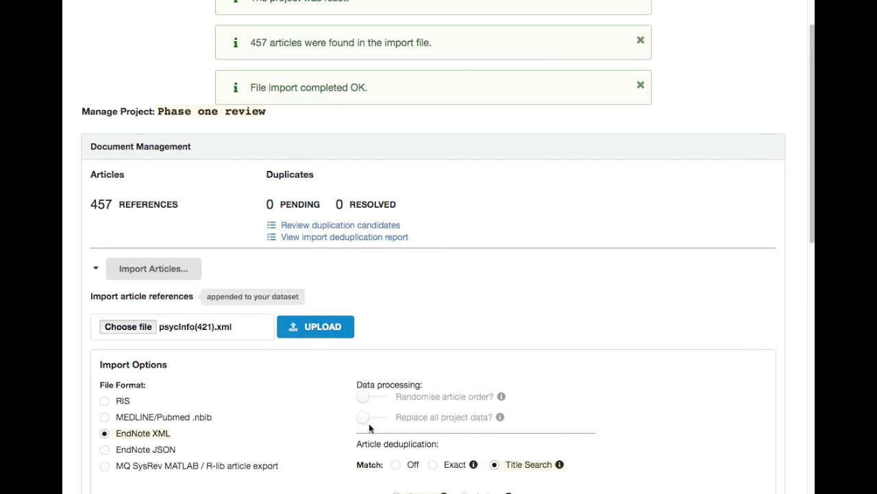
{"action": "scroll", "coordinate": [388, 439], "scroll_direction": "down", "scroll_amount": 1}
{"action": "left_click", "coordinate": [398, 432]}
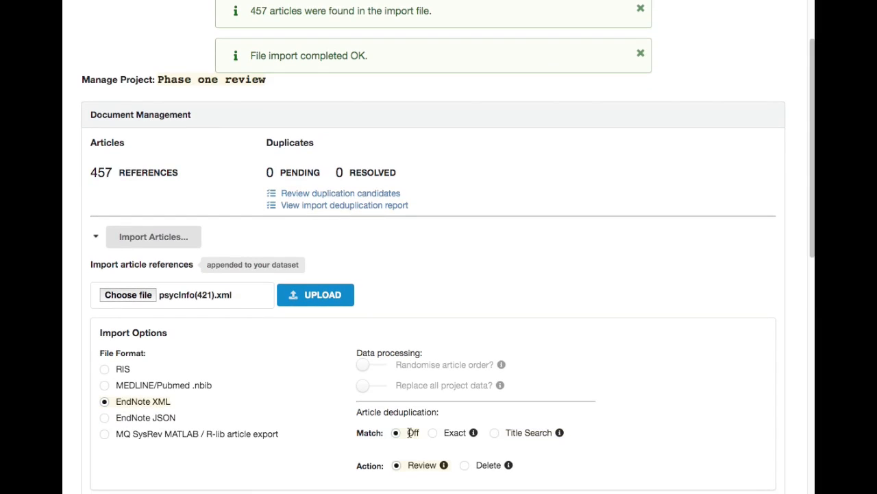
{"action": "left_click", "coordinate": [309, 301]}
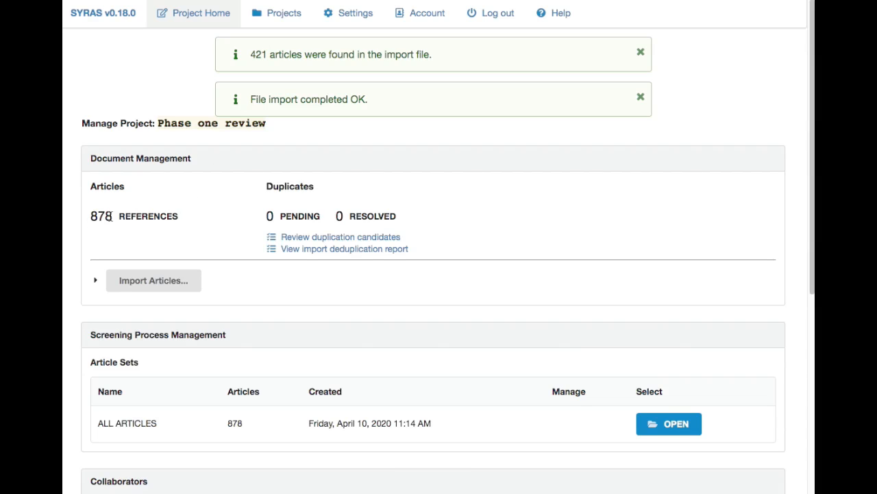
{"action": "left_click_drag", "start_coordinate": [100, 423], "coordinate": [248, 425]}
{"action": "left_click", "coordinate": [249, 425]}
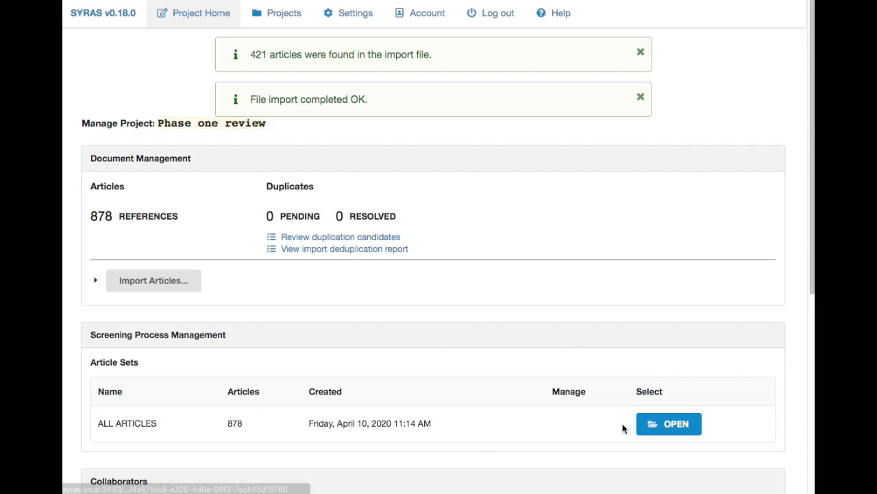
- Reimport pubmed(457).xml as EndNote XML to replace all project data, with deduplication matching set to Off
{"action": "left_click", "coordinate": [96, 282]}
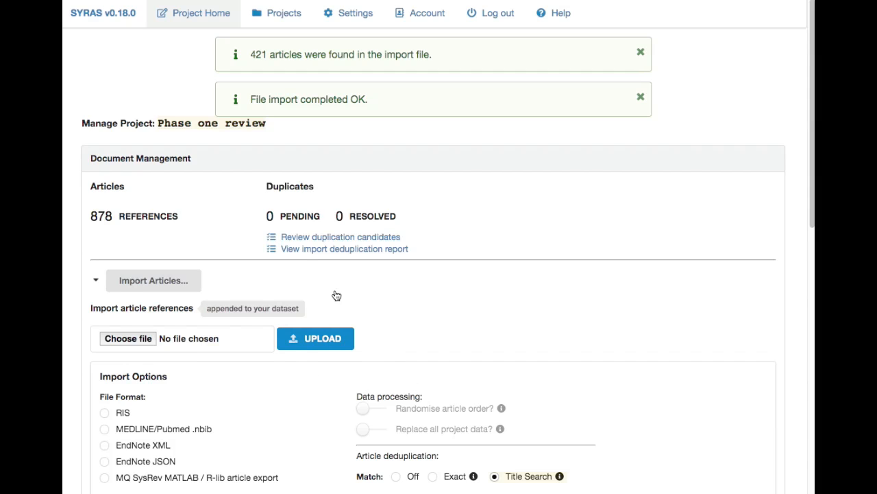
{"action": "left_click", "coordinate": [198, 344]}
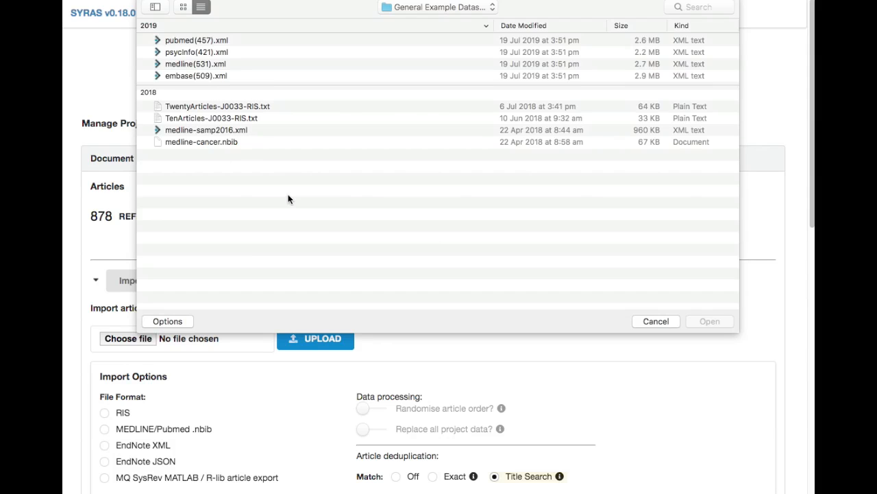
{"action": "left_click", "coordinate": [183, 41]}
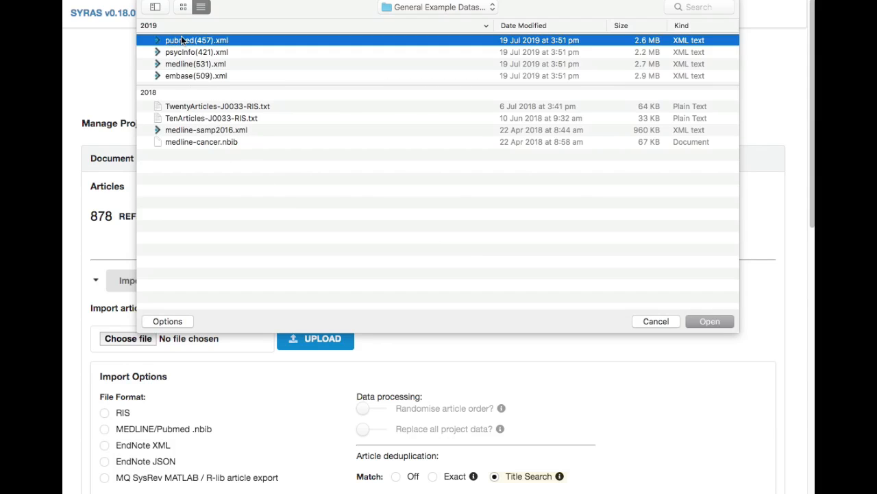
{"action": "left_click", "coordinate": [713, 321]}
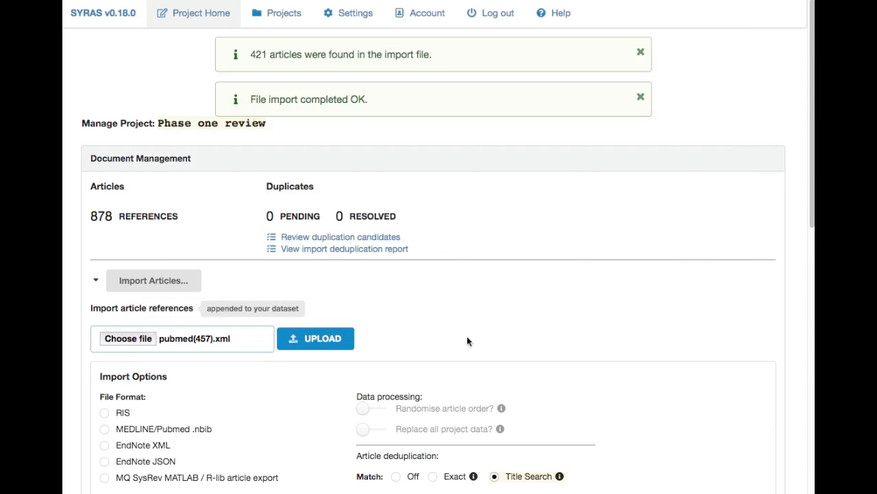
{"action": "left_click", "coordinate": [395, 431]}
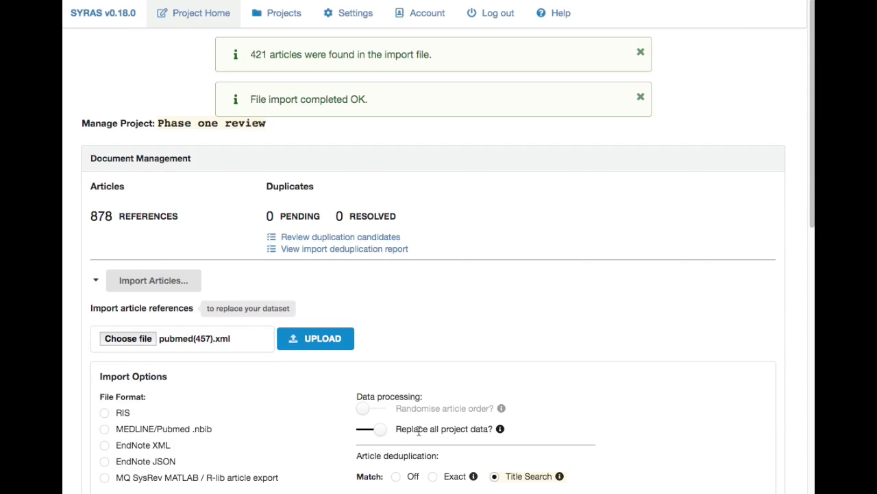
{"action": "left_click", "coordinate": [141, 442]}
{"action": "scroll", "coordinate": [256, 435], "scroll_direction": "down", "scroll_amount": 1}
{"action": "left_click", "coordinate": [410, 475]}
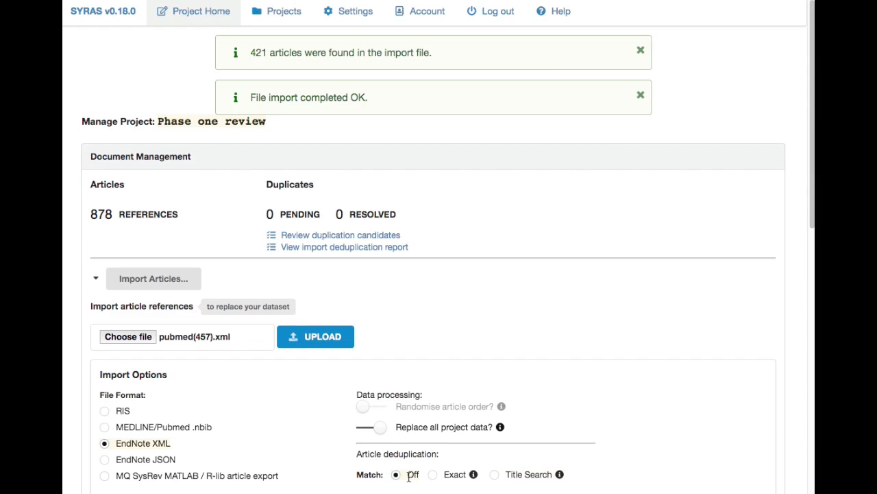
{"action": "left_click", "coordinate": [313, 339]}
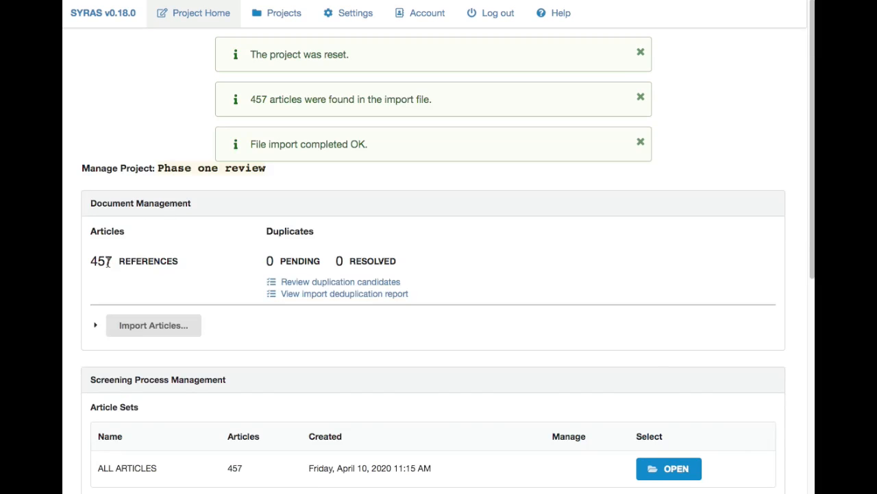
{"action": "scroll", "coordinate": [153, 271], "scroll_direction": "down", "scroll_amount": 2}
{"action": "scroll", "coordinate": [153, 272], "scroll_direction": "up", "scroll_amount": 2}
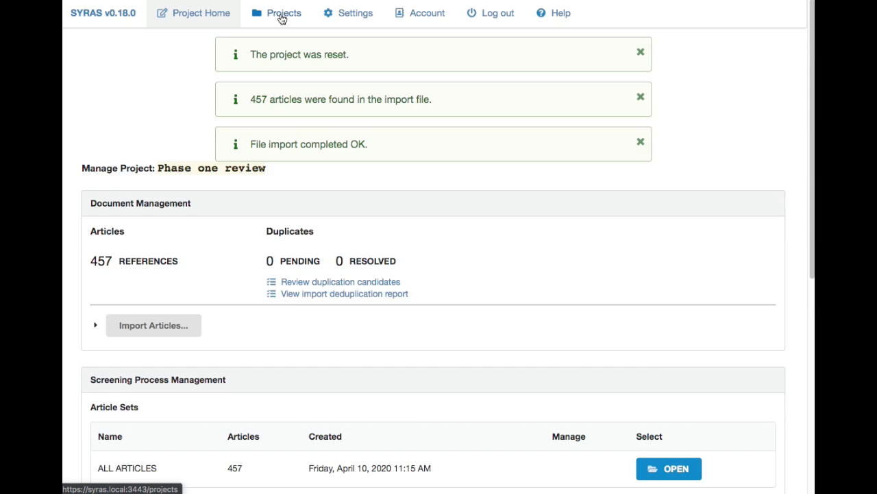
{"action": "scroll", "coordinate": [250, 332], "scroll_direction": "down", "scroll_amount": 1}
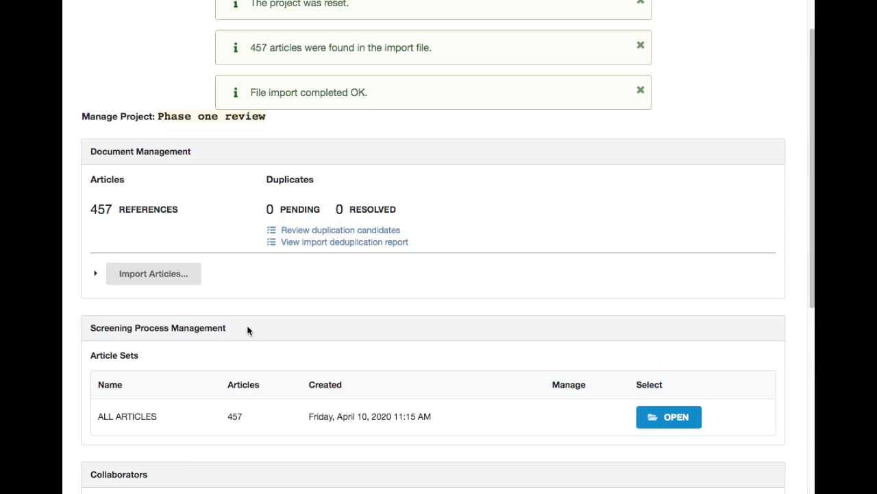
{"action": "scroll", "coordinate": [248, 331], "scroll_direction": "up", "scroll_amount": 1}
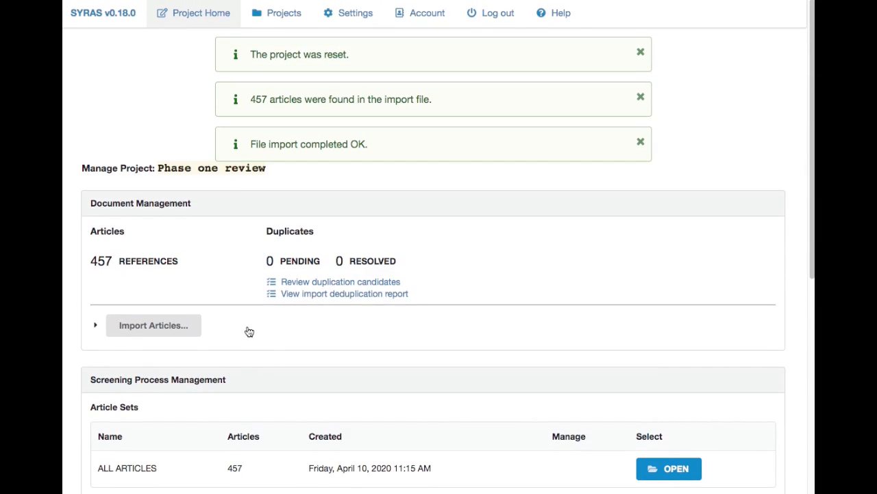
- Append the articles from psycInfo(421).xml in EndNote XML format, with article order randomised and deduplication matching set to Off
{"action": "left_click", "coordinate": [155, 325]}
{"action": "scroll", "coordinate": [420, 362], "scroll_direction": "down", "scroll_amount": 1}
{"action": "scroll", "coordinate": [420, 363], "scroll_direction": "down", "scroll_amount": 1}
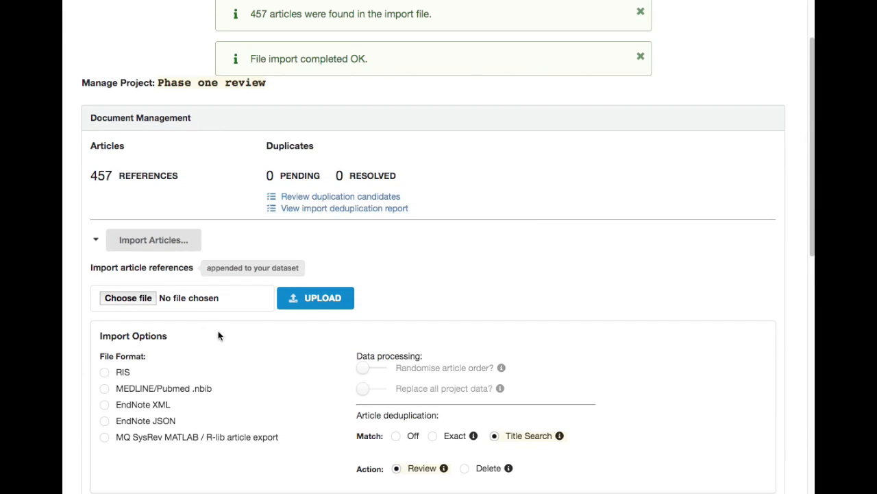
{"action": "left_click", "coordinate": [186, 298]}
{"action": "double_click", "coordinate": [171, 51]}
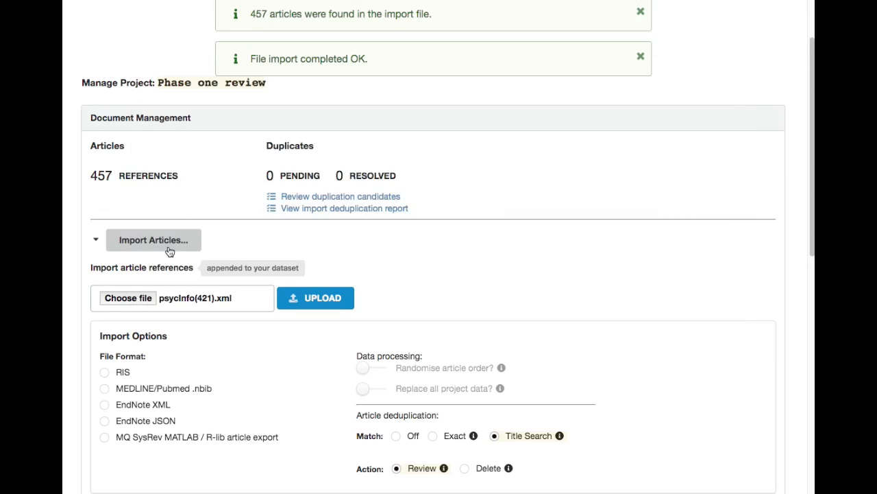
{"action": "left_click", "coordinate": [138, 405]}
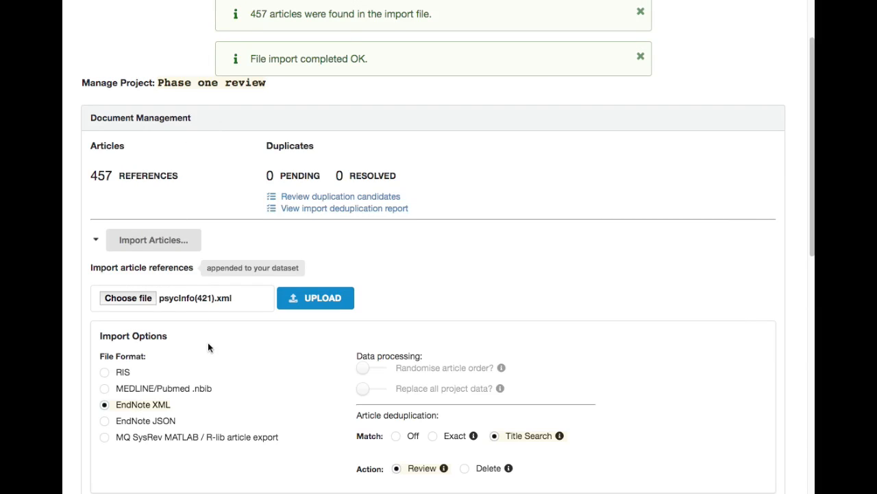
{"action": "left_click", "coordinate": [411, 370]}
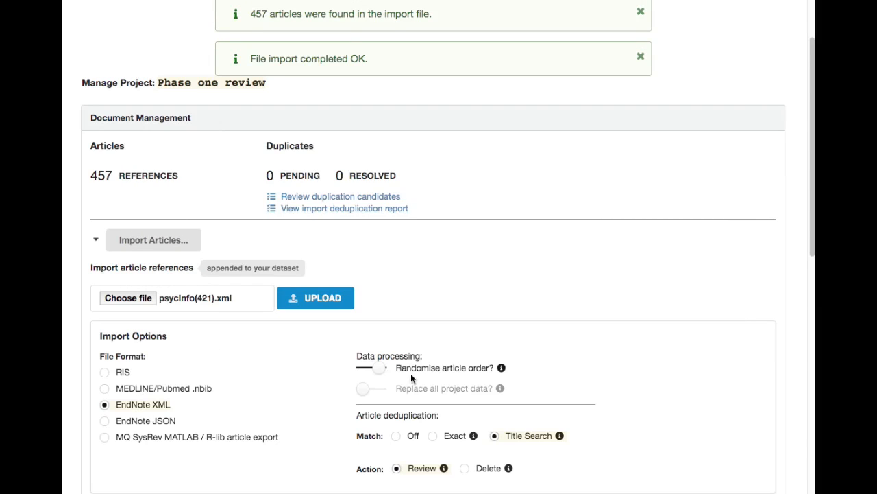
{"action": "left_click", "coordinate": [414, 436]}
{"action": "mouse_move", "coordinate": [501, 368]}
{"action": "left_click", "coordinate": [314, 301]}
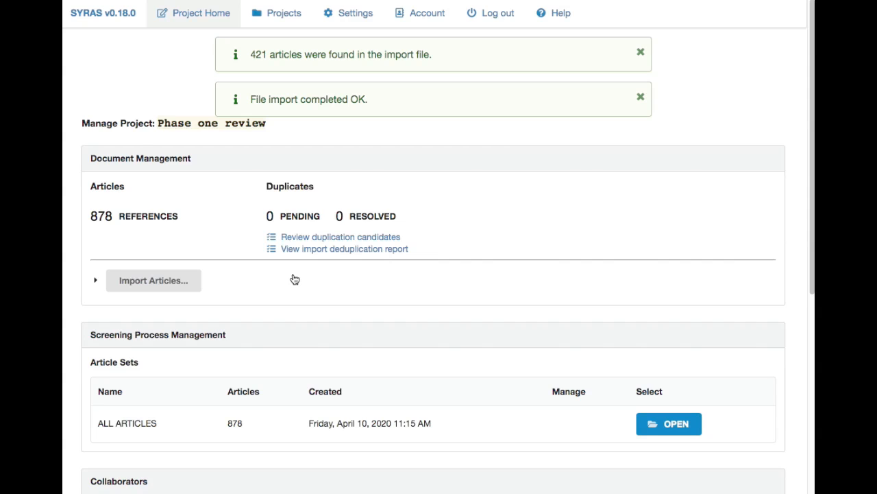
- Open the article import options for another import into the project
{"action": "left_click", "coordinate": [95, 279]}
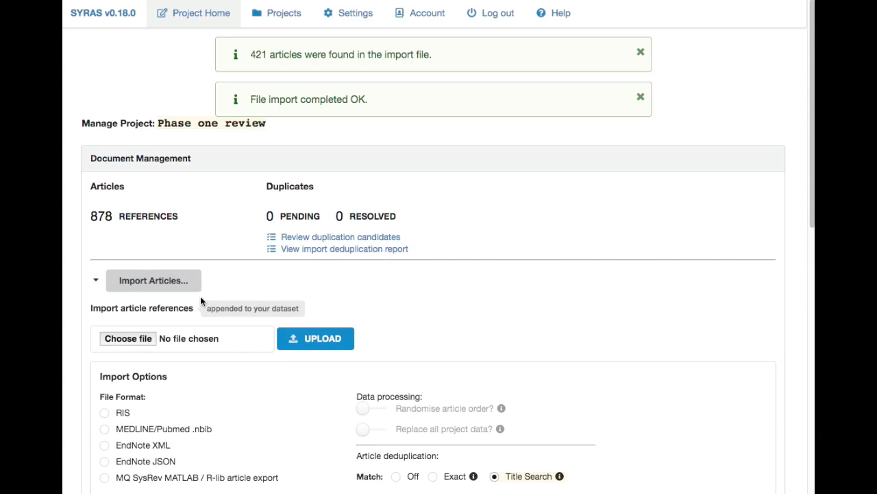
{"action": "scroll", "coordinate": [286, 323], "scroll_direction": "down", "scroll_amount": 3}
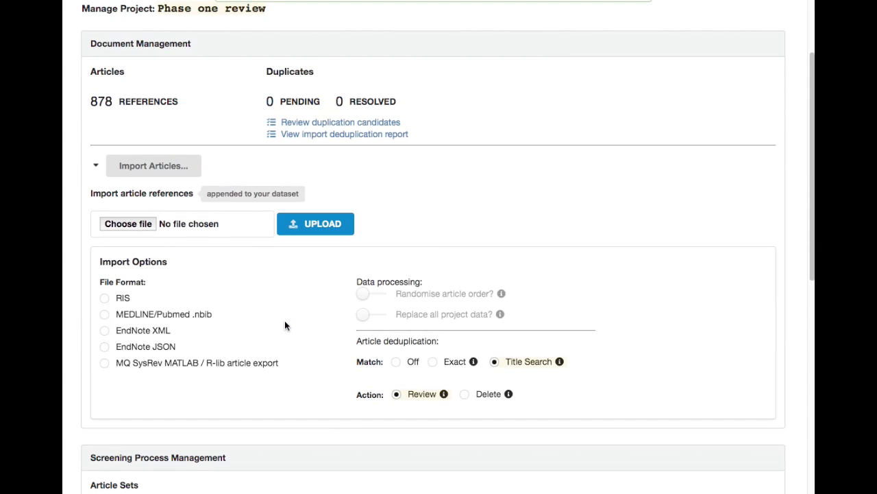